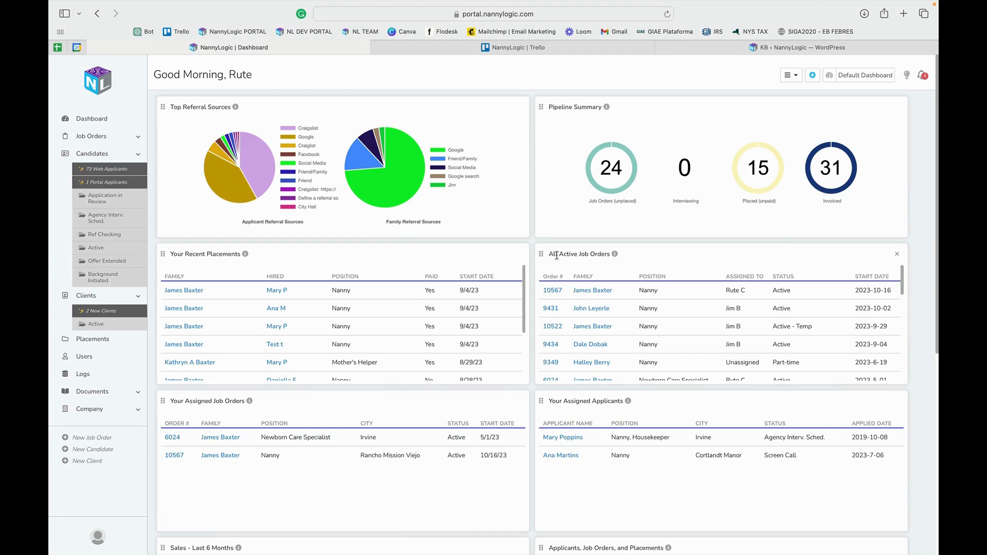
Open the company settings and go to the Statuses section of the agency profile
left_click(91, 410)
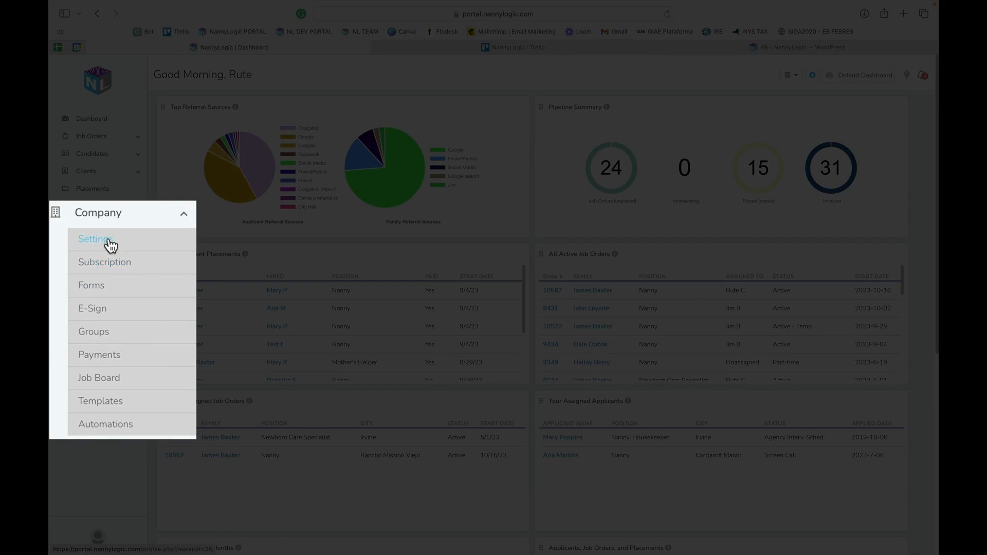
left_click(95, 275)
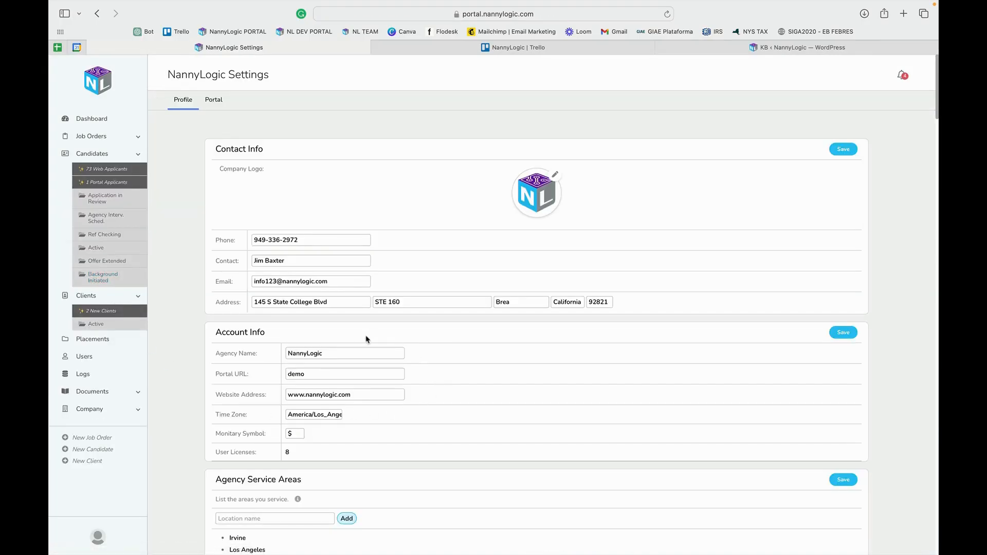
left_click(179, 99)
scroll(457, 338, "down", 1)
scroll(457, 339, "down", 3)
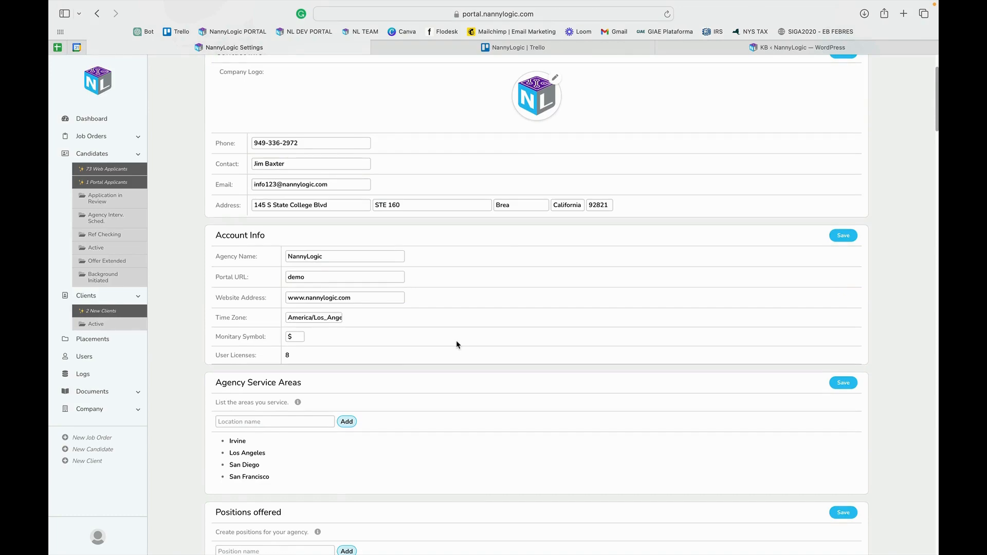
scroll(458, 344, "down", 5)
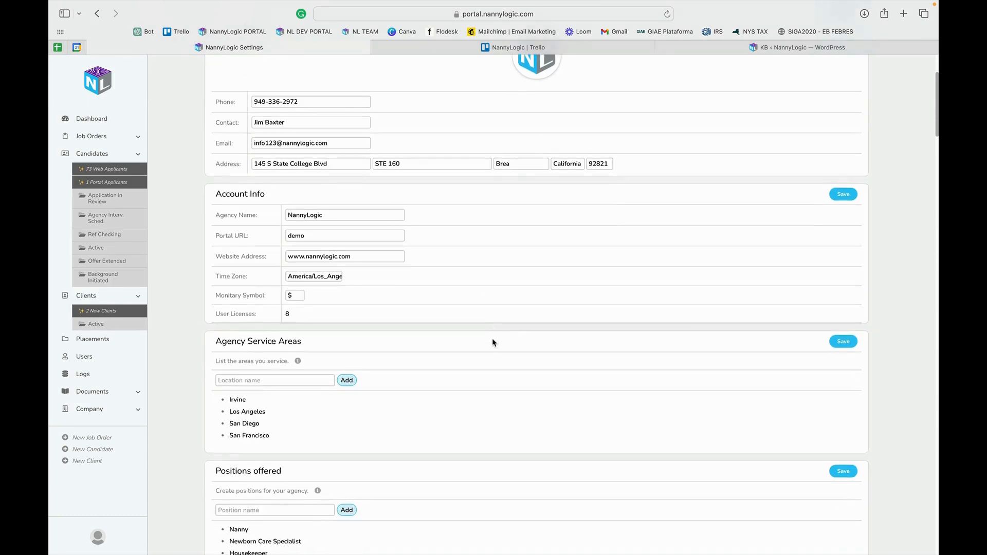
scroll(496, 340, "down", 8)
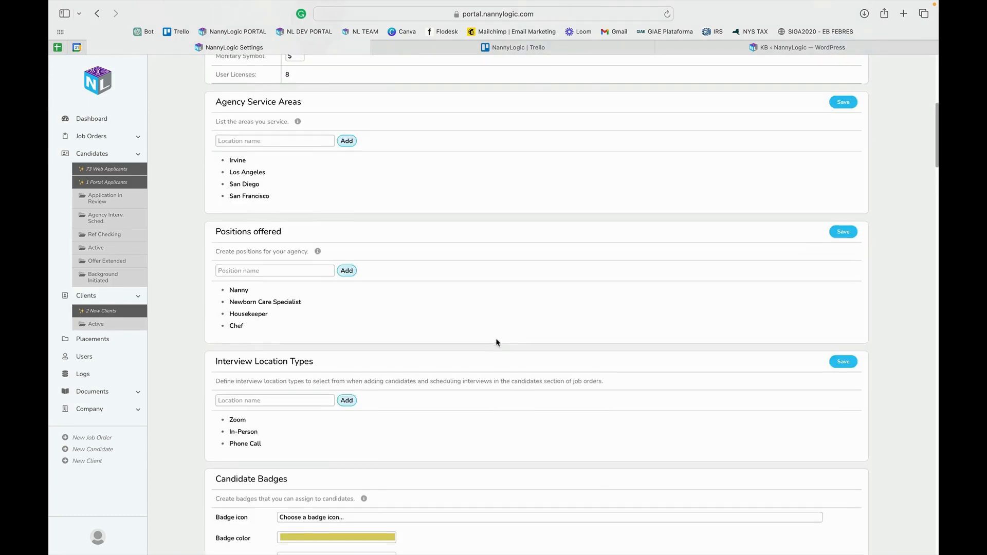
scroll(498, 344, "down", 2)
scroll(498, 341, "down", 20)
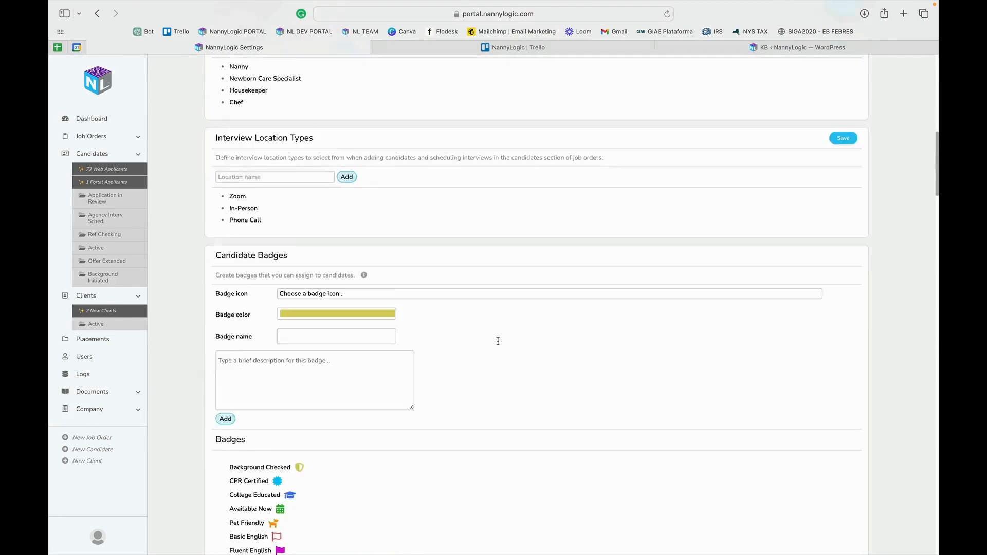
scroll(503, 349, "down", 10)
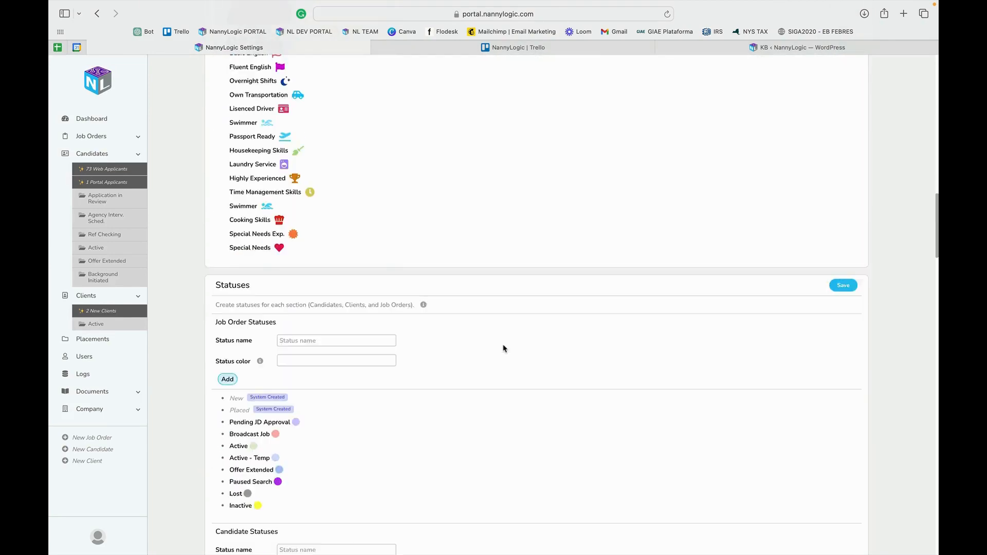
scroll(503, 348, "down", 2)
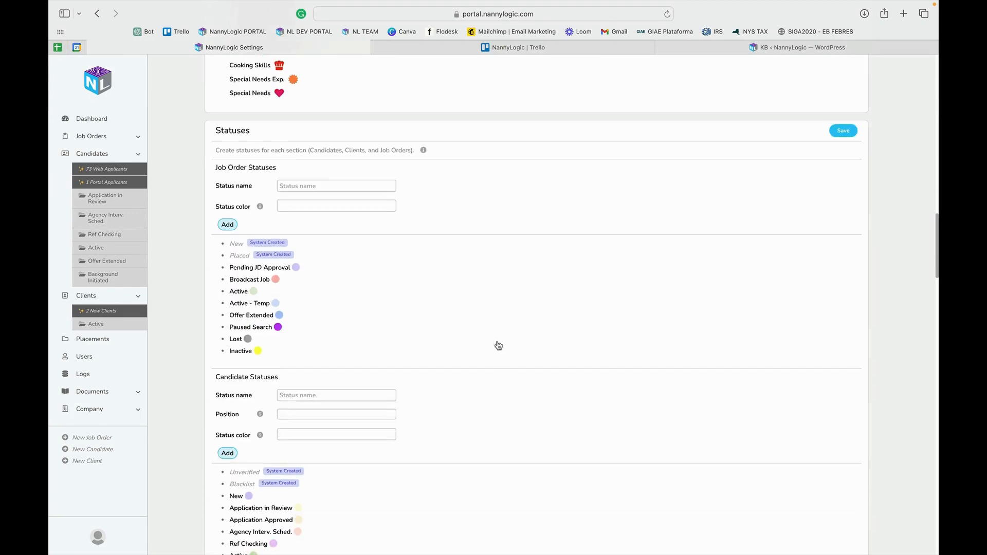
Add a candidate status named "screening call" with a bright blue status color and no position
double_click(225, 133)
left_click(306, 394)
type("screening call")
mouse_move(284, 513)
scroll(354, 476, "down", 3)
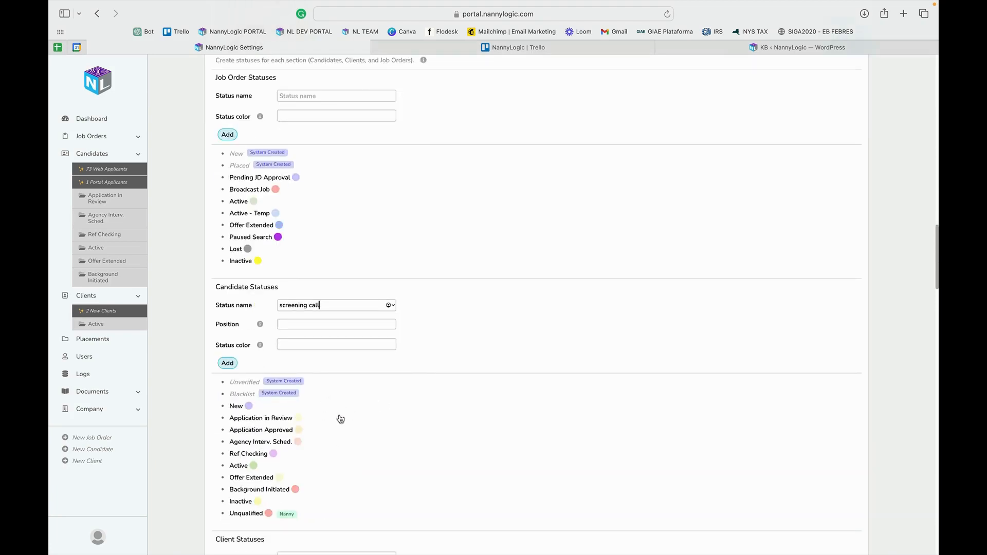
mouse_move(311, 443)
left_click(307, 344)
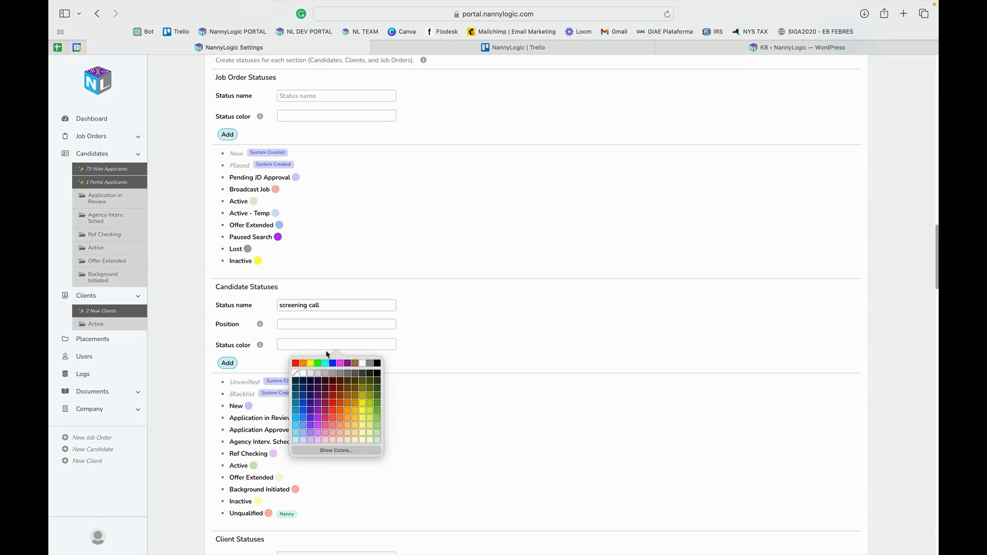
left_click(297, 417)
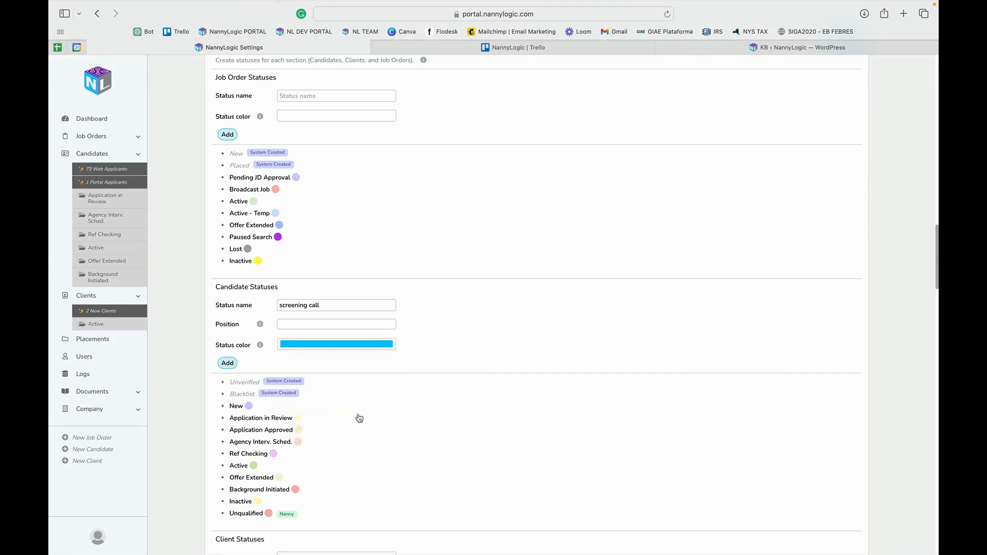
left_click(230, 364)
scroll(447, 459, "down", 1)
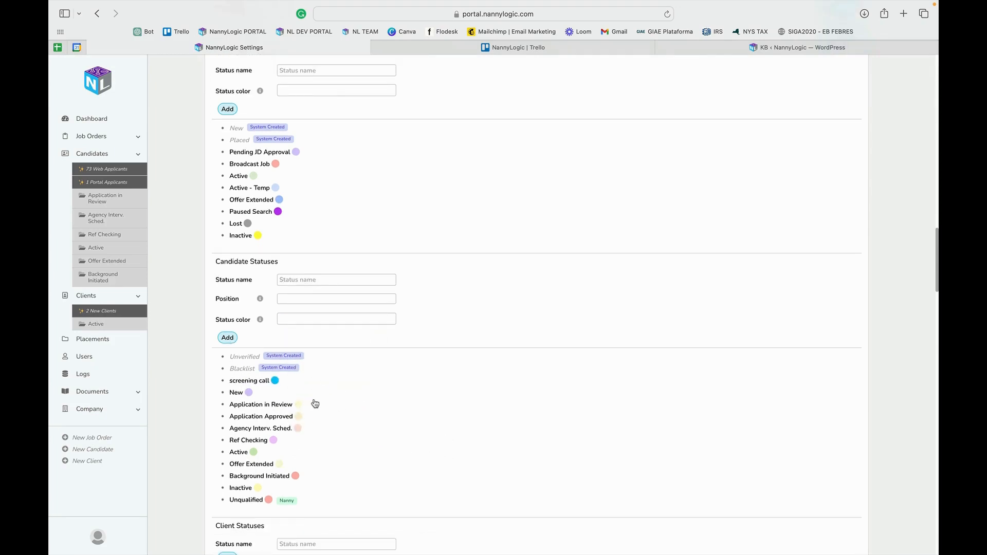
Edit the "screening call" candidate status to enable its folder and save the change
mouse_move(271, 388)
left_click(286, 382)
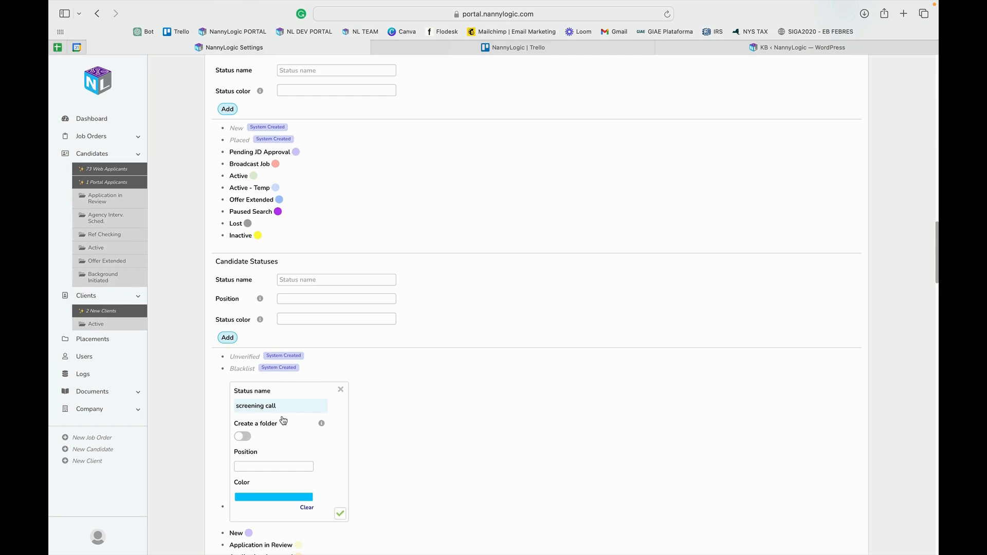
left_click(246, 438)
left_click(340, 514)
scroll(342, 514, "down", 10)
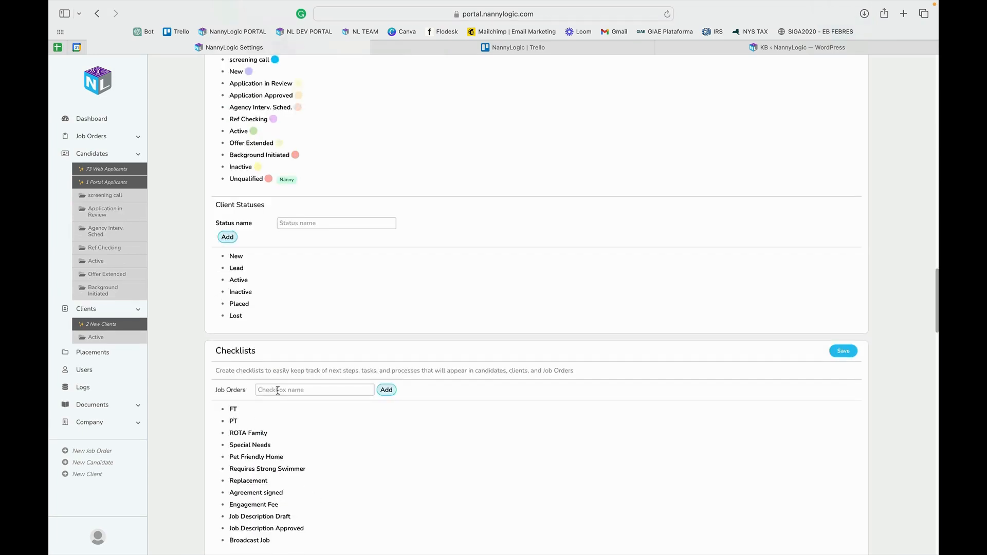
Delete the "screening call" status from the candidate statuses
left_click(116, 198)
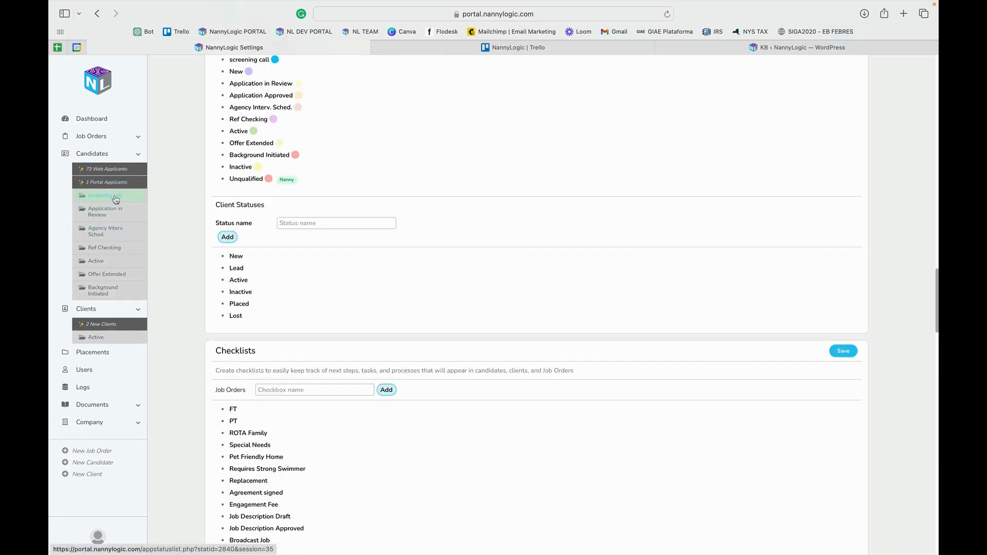
scroll(496, 192, "up", 3)
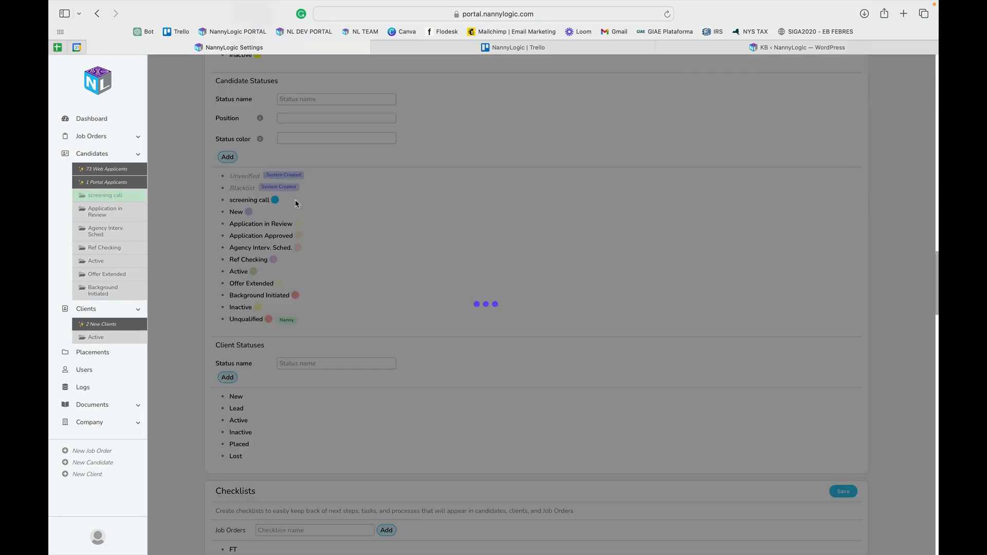
left_click(295, 200)
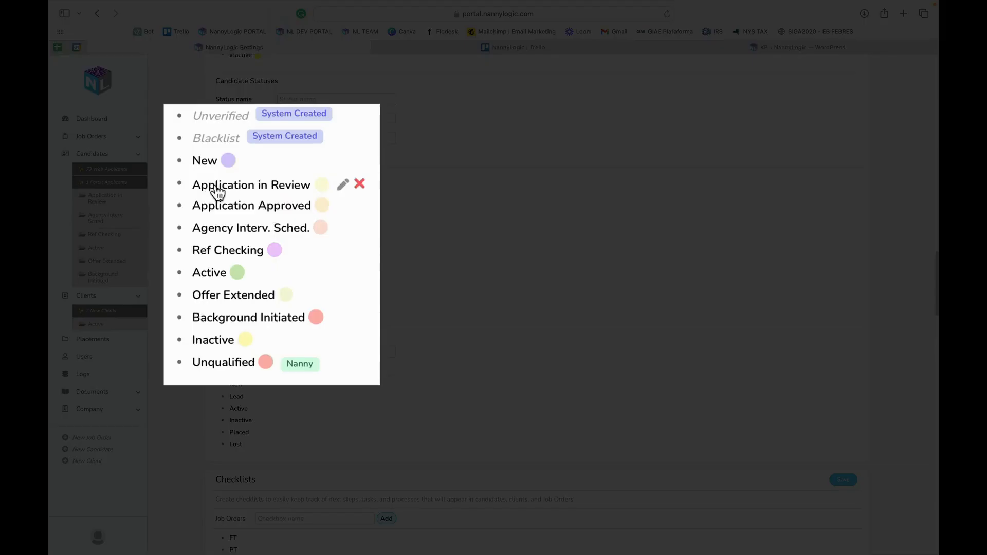
mouse_move(242, 215)
left_mouse_down()
mouse_move(240, 233)
mouse_move(216, 183)
mouse_move(216, 220)
mouse_move(222, 192)
mouse_move(247, 214)
left_mouse_up()
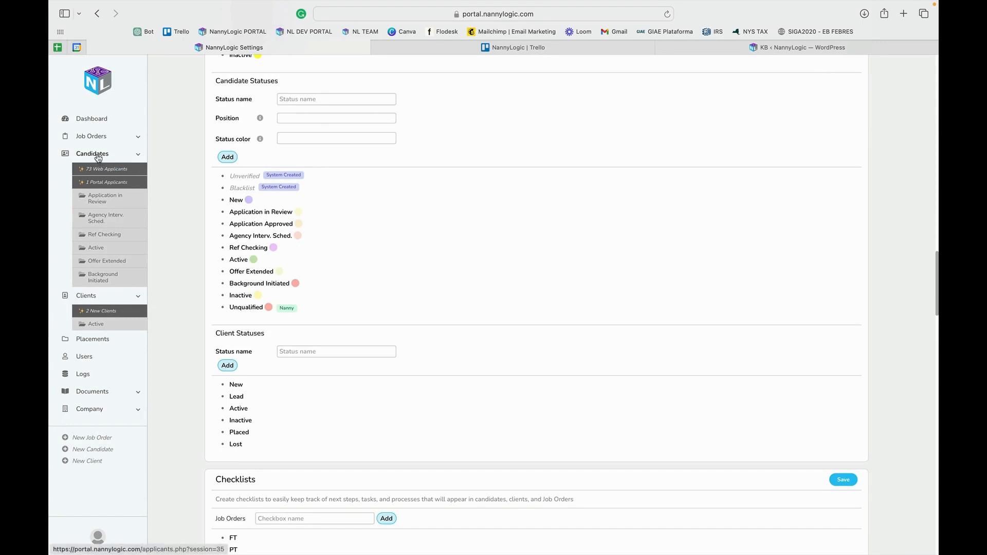
Open the profile of the Nanny, Housekeeper candidate from Irvine and set the status to Active
left_click(105, 168)
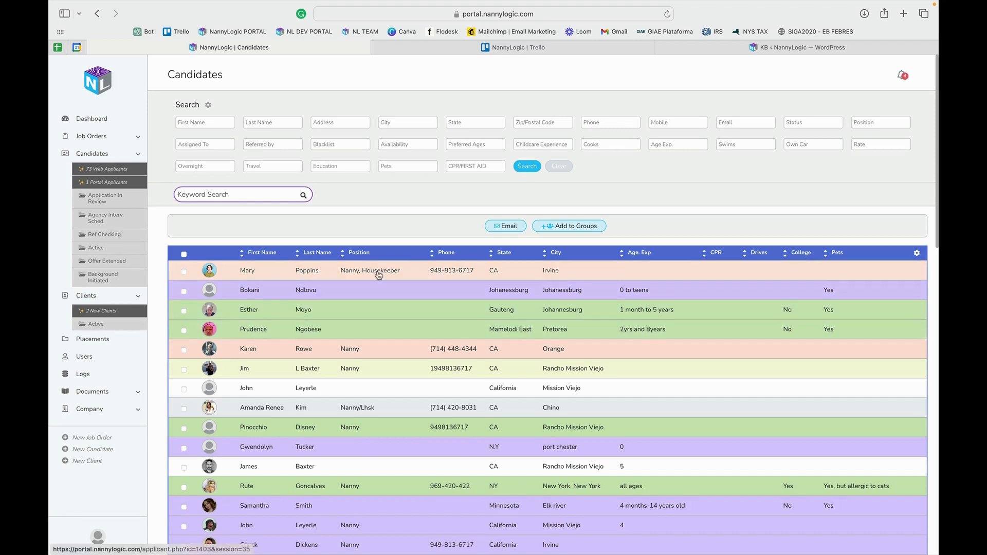
left_click(300, 266)
left_click(402, 129)
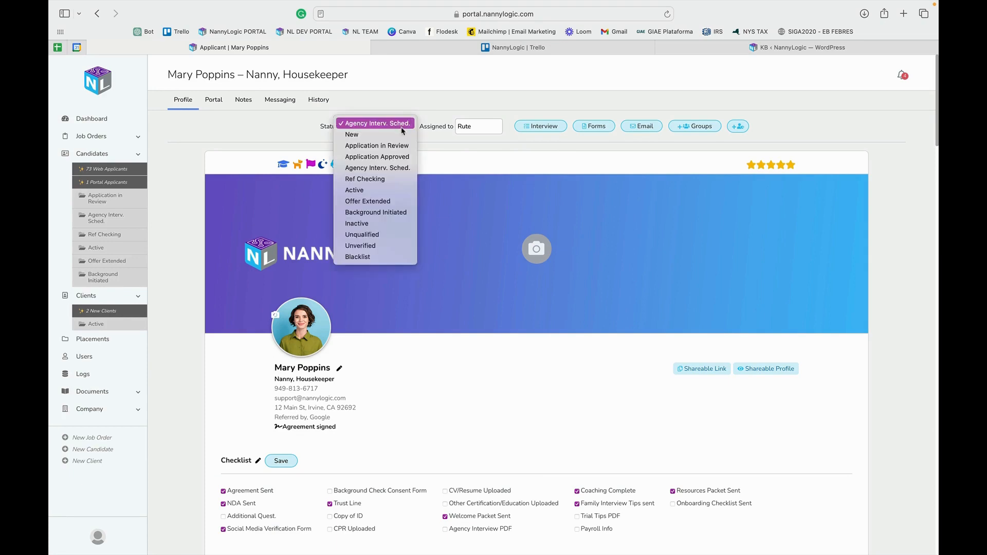
left_click(389, 193)
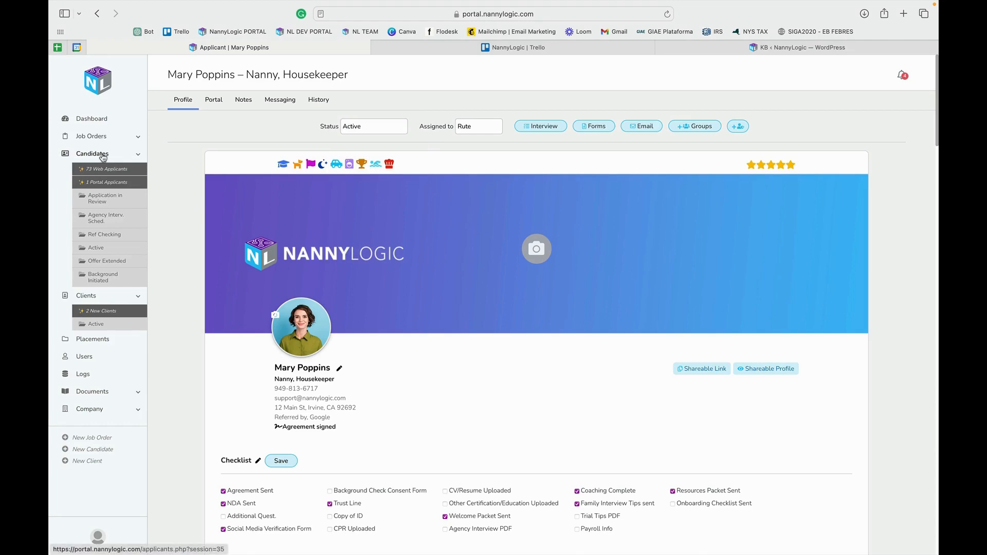
Return to the candidates list and examine the row colors that represent each candidate's status
left_click(103, 155)
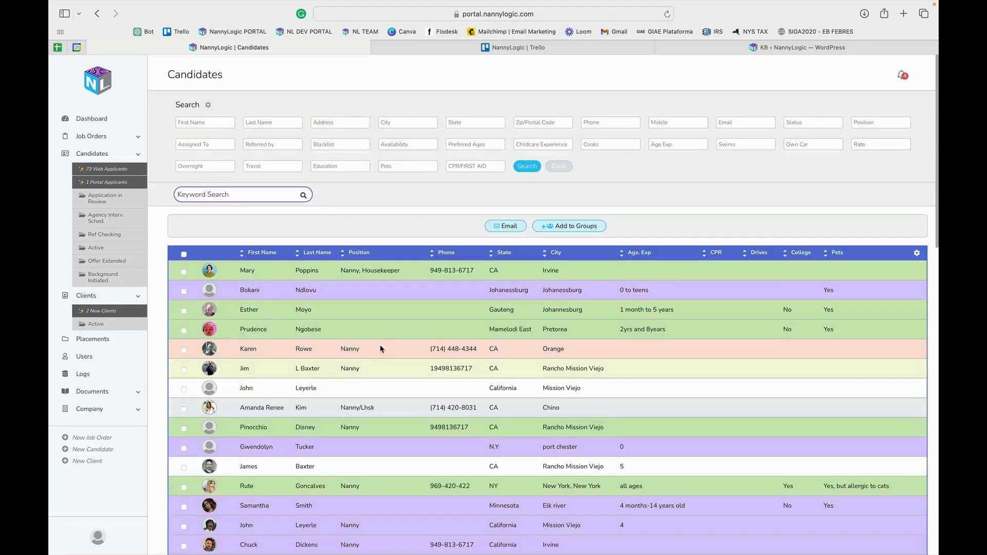
scroll(308, 334, "down", 3)
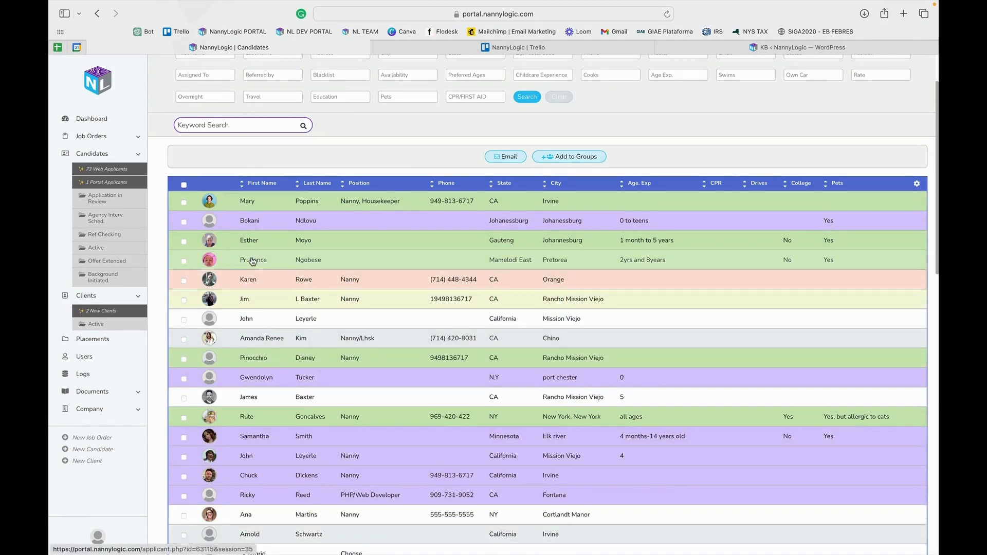
mouse_move(252, 261)
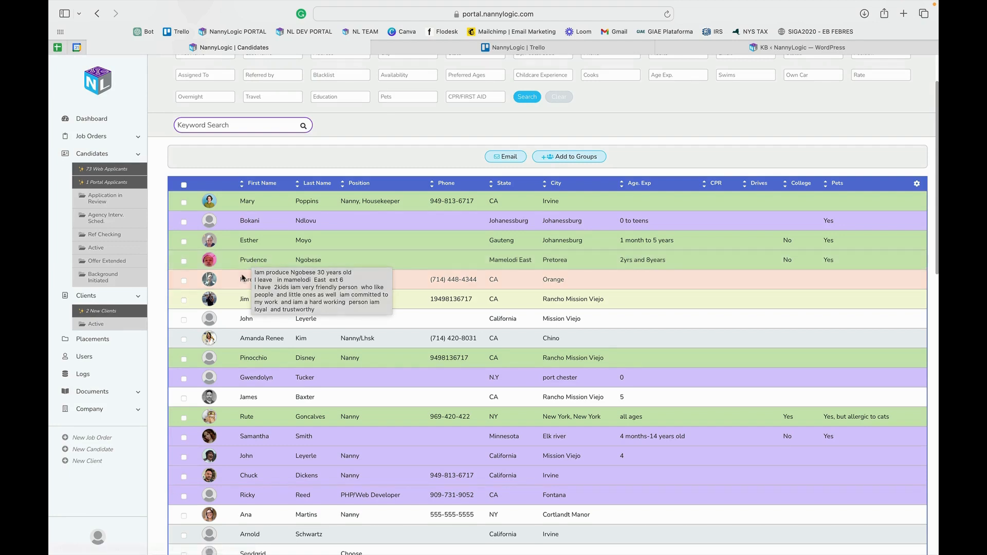
scroll(592, 158, "down", 1)
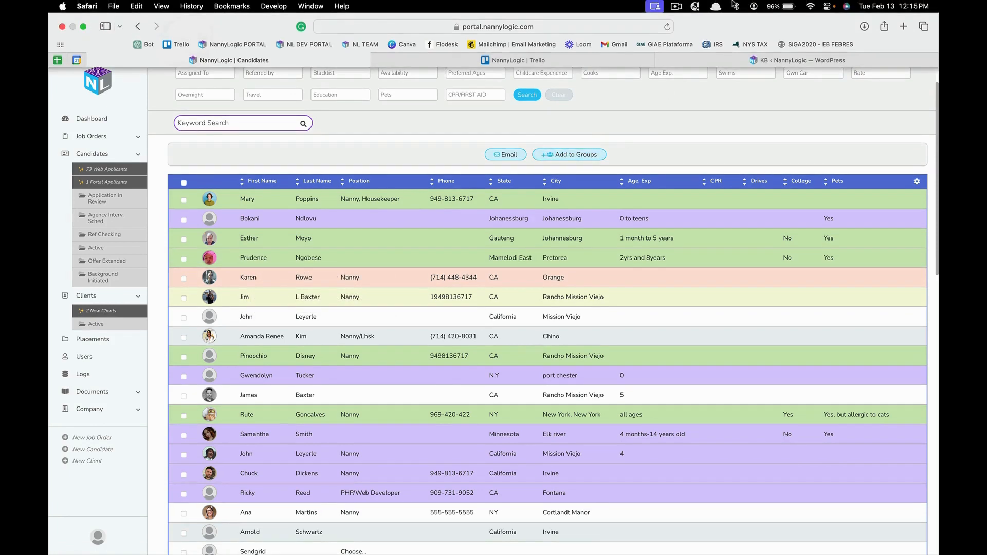